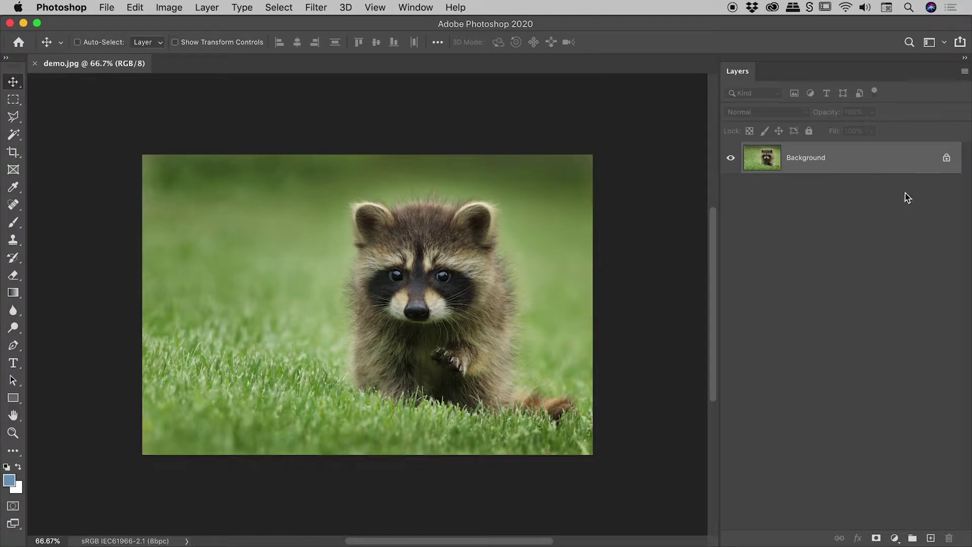
# Unlock the Background layer into a regular layer
pyautogui.click(945, 158)
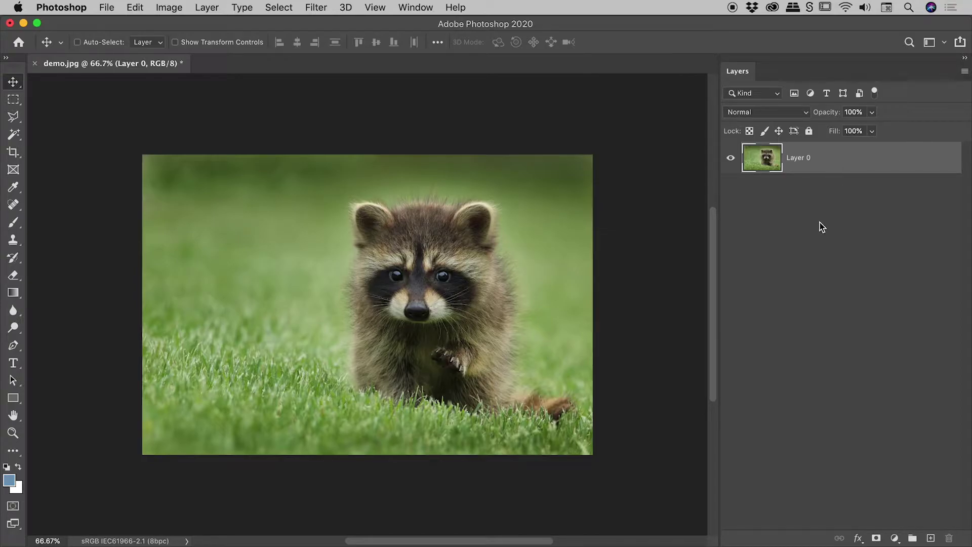
pyautogui.click(130, 7)
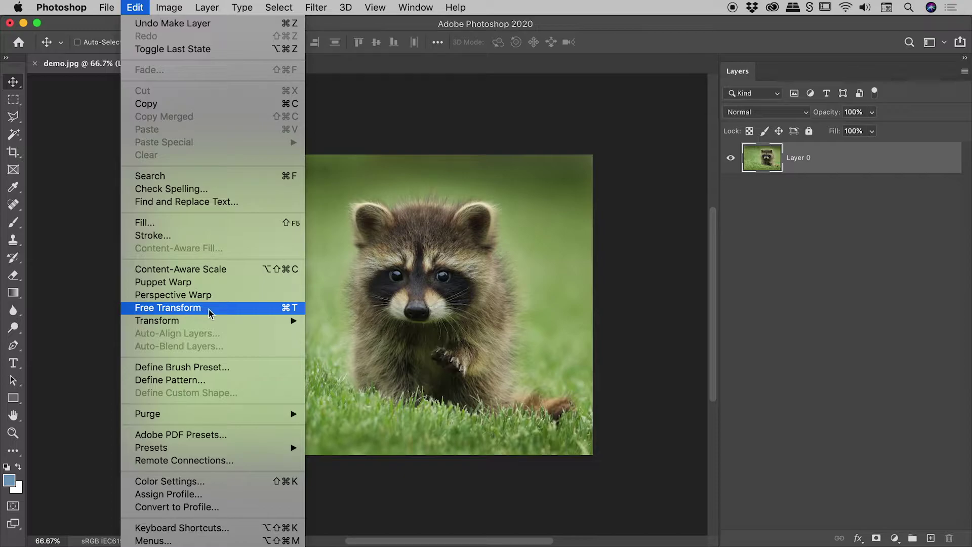
pyautogui.click(613, 287)
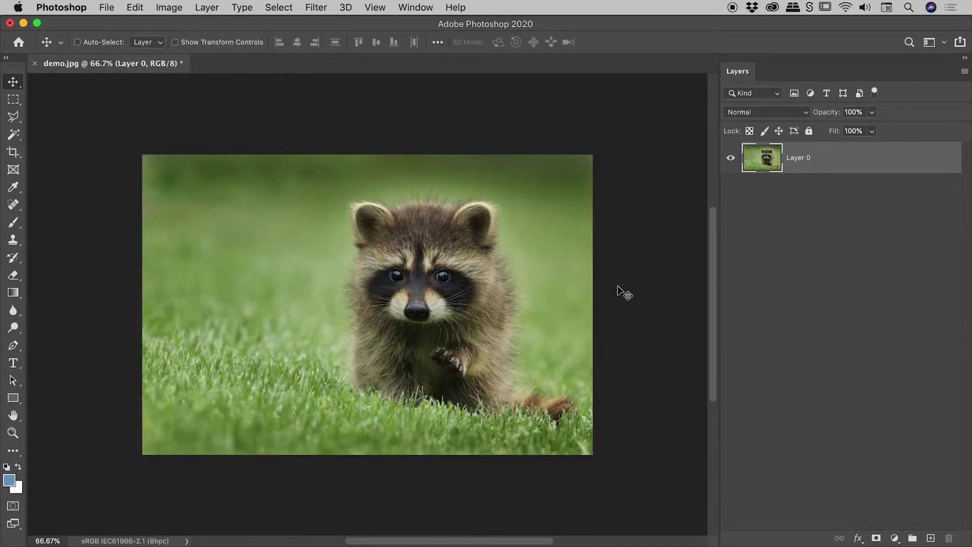
# Free-transform the raccoon photo down to a tiny thumbnail at the bottom-left
pyautogui.press('super+t')
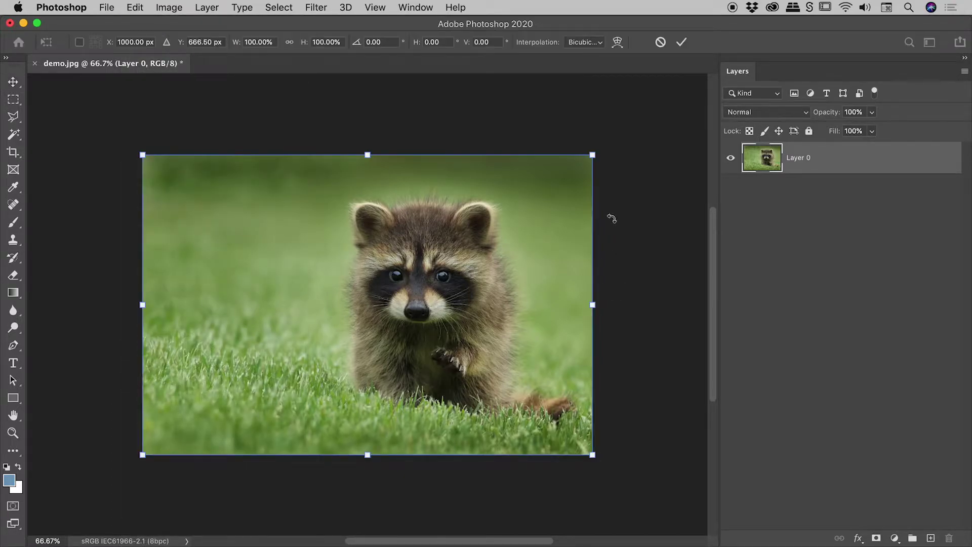
pyautogui.moveTo(593, 158); pyautogui.dragTo(154, 446)
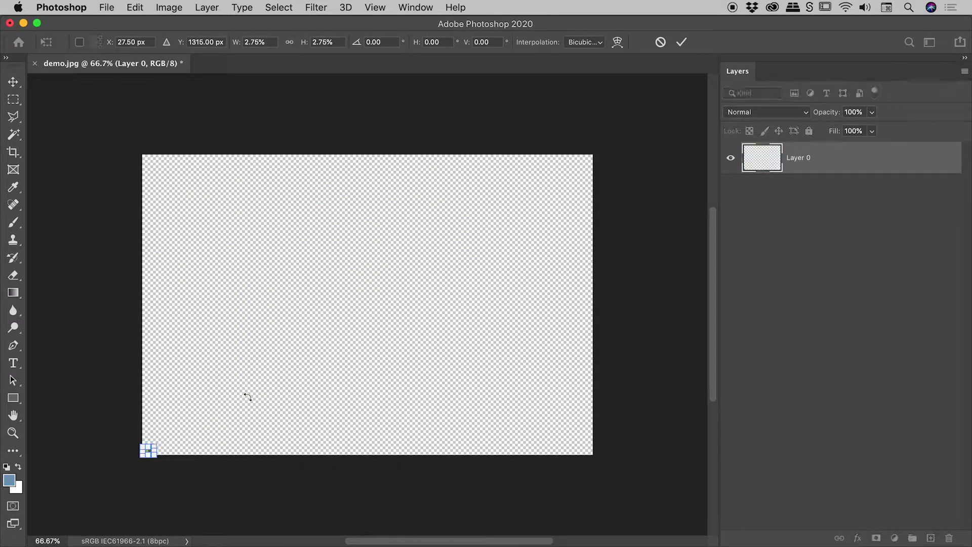
pyautogui.press('Return')
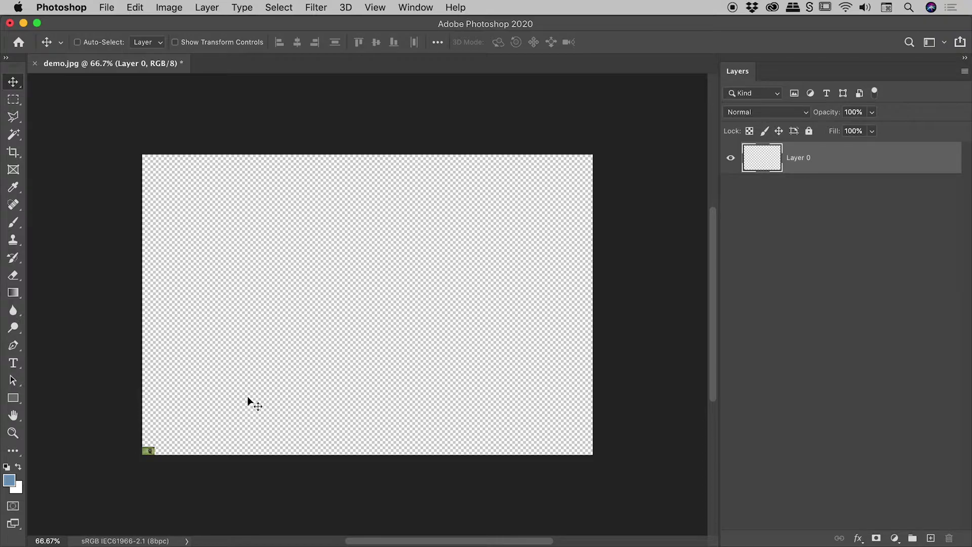
# Scale the tiny thumbnail back up to fill the canvas, leaving it blurred
pyautogui.press('super+t')
pyautogui.moveTo(185, 427); pyautogui.dragTo(596, 142)
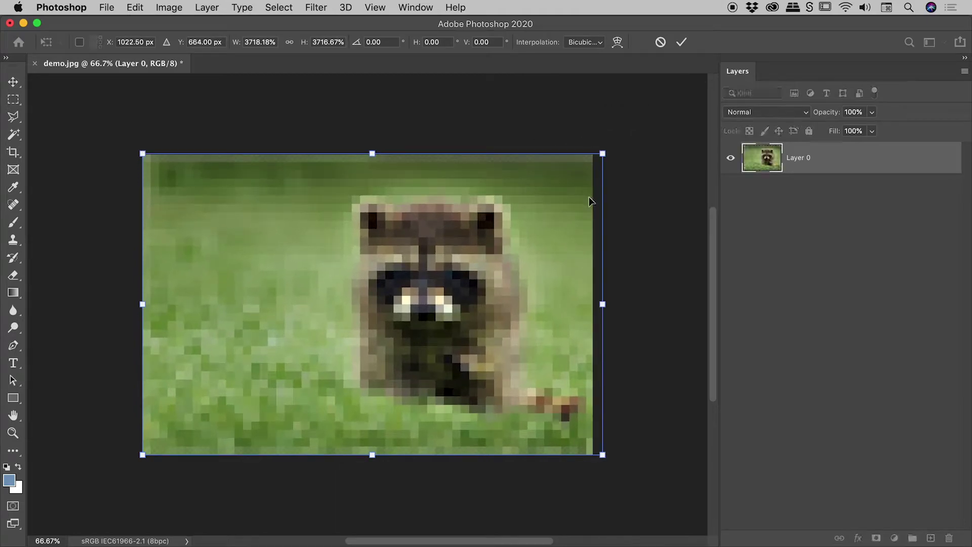
pyautogui.press('Return')
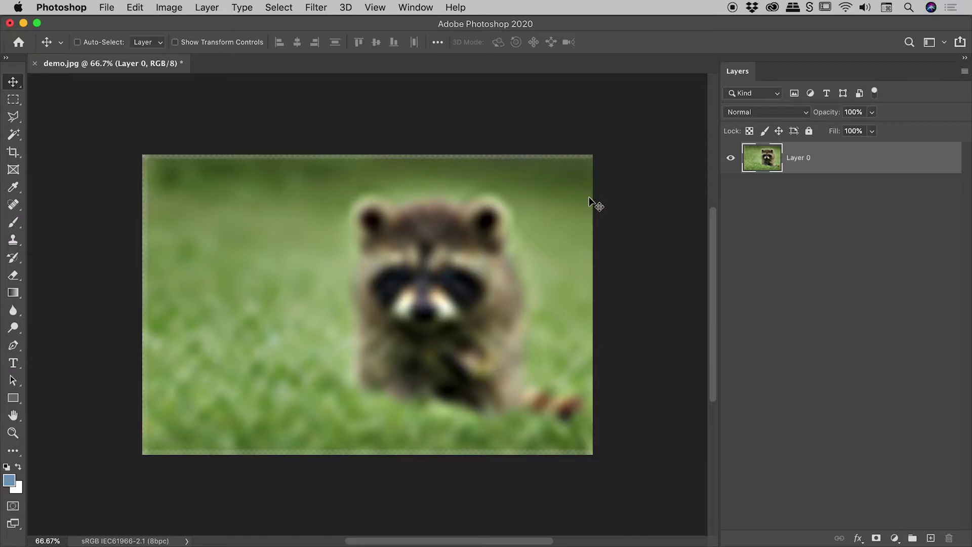
# Undo back to the sharp original raccoon photo on the locked Background layer
pyautogui.press('super+z')
pyautogui.press('super+z')
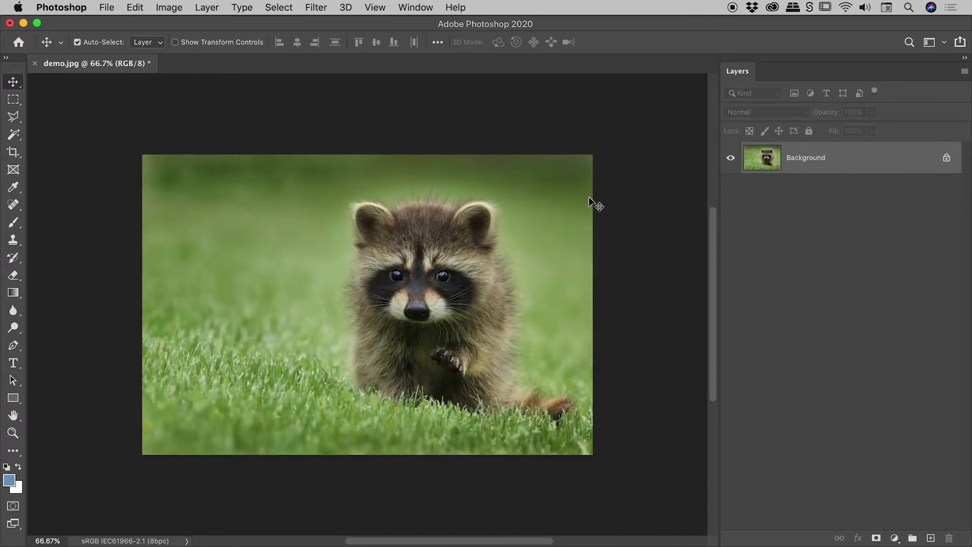
pyautogui.press('super')
# Apply Unsharp Mask directly to the Background layer at Amount 500% with a raised Radius
pyautogui.click(319, 8)
pyautogui.moveTo(369, 245)
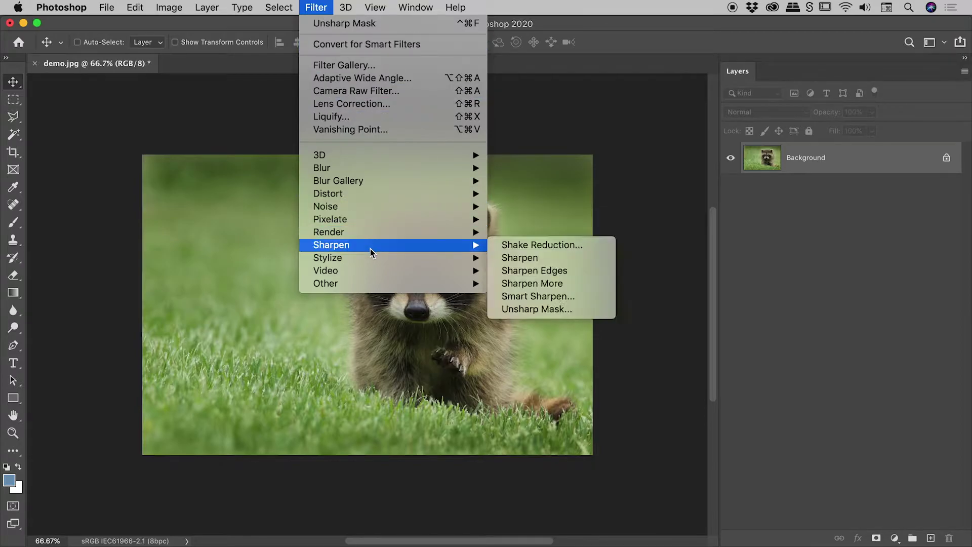
pyautogui.click(537, 310)
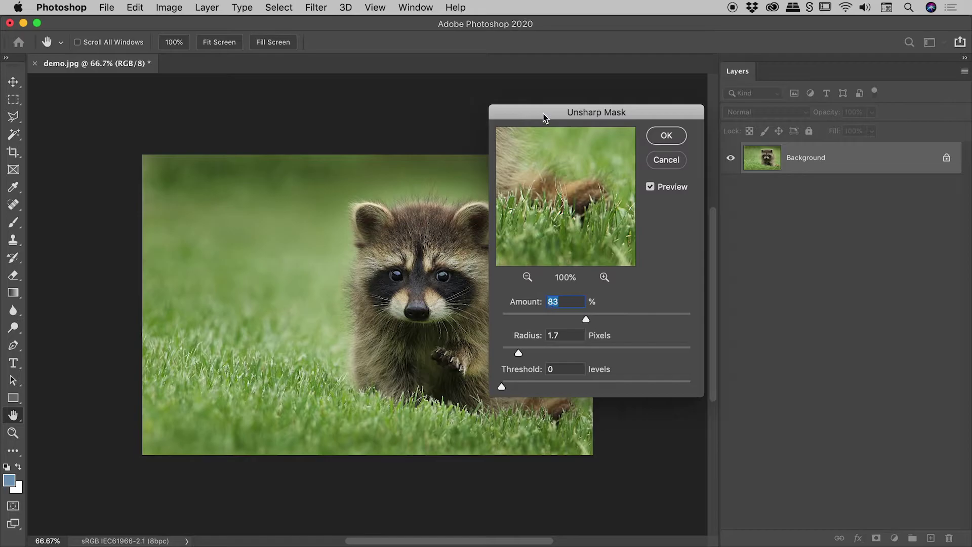
pyautogui.moveTo(546, 116); pyautogui.dragTo(612, 115)
pyautogui.moveTo(679, 317); pyautogui.dragTo(769, 319)
pyautogui.moveTo(643, 349)
pyautogui.mouseDown()
pyautogui.moveTo(668, 353)
pyautogui.moveTo(643, 349)
pyautogui.mouseUp()
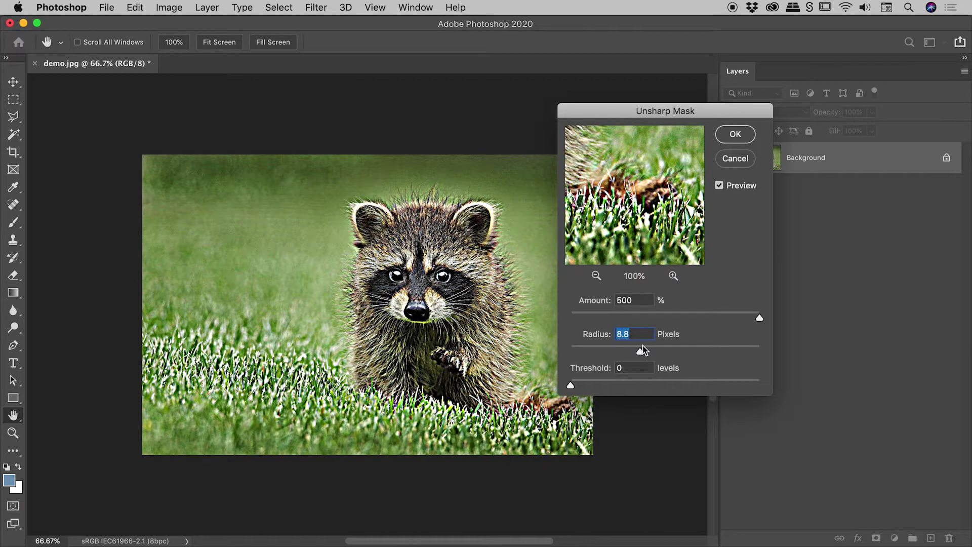
pyautogui.click(729, 134)
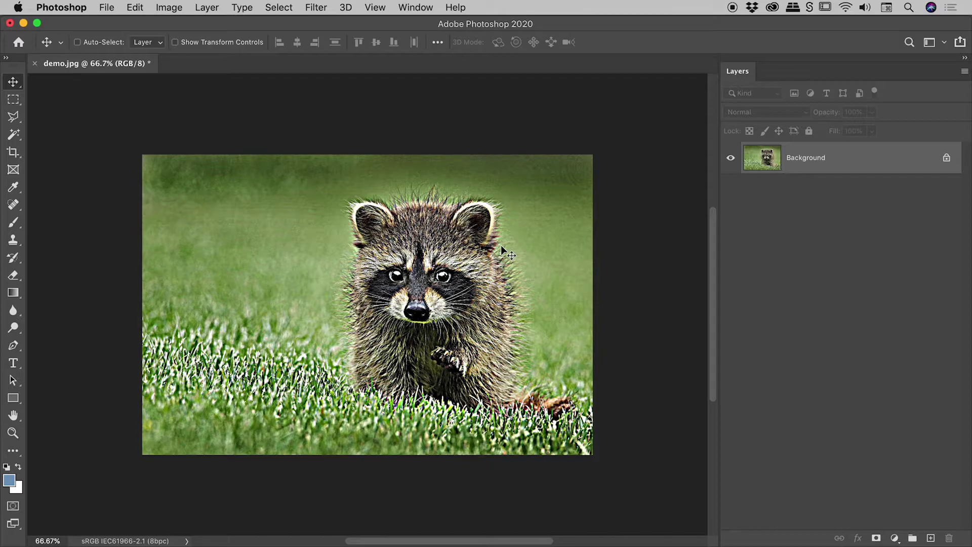
# Undo the destructive Unsharp Mask to bring back the unsharpened photo
pyautogui.press('super+z')
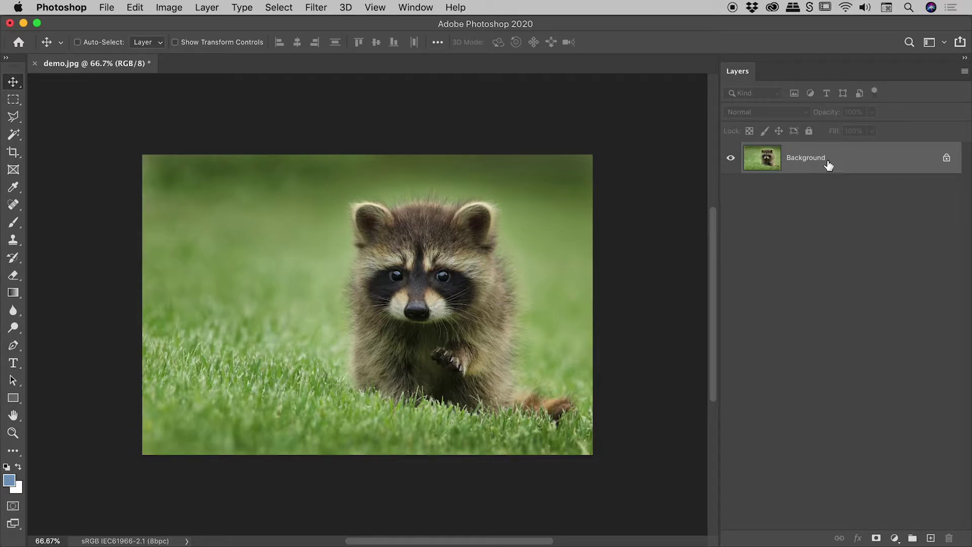
pyautogui.rightClick(850, 164)
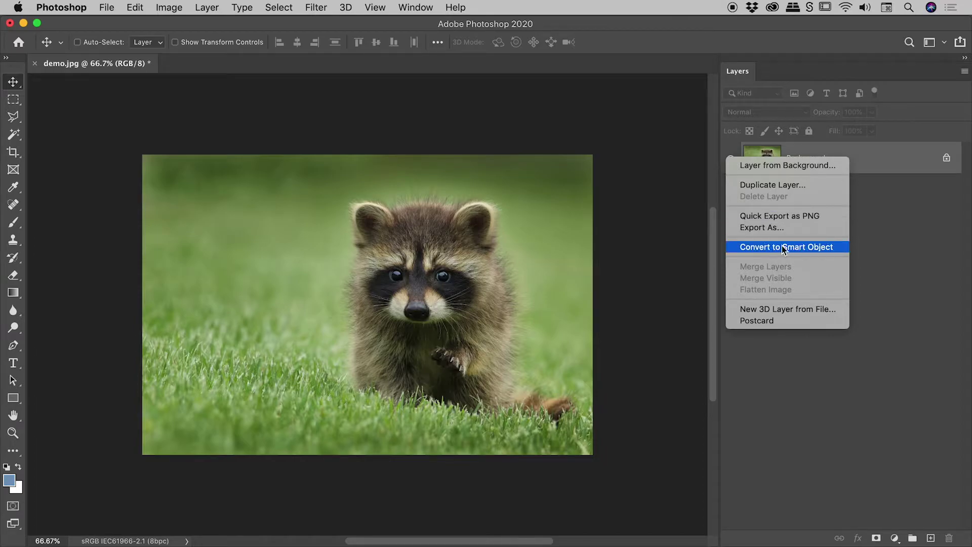
pyautogui.click(901, 238)
# Unlock the Background into Layer 0 and convert Layer 0 to a smart object
pyautogui.click(946, 157)
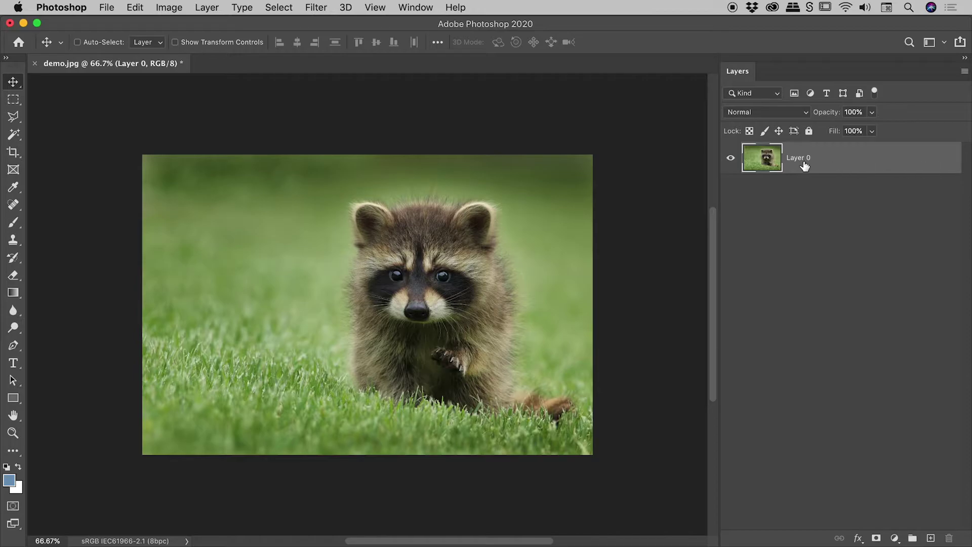
pyautogui.rightClick(842, 158)
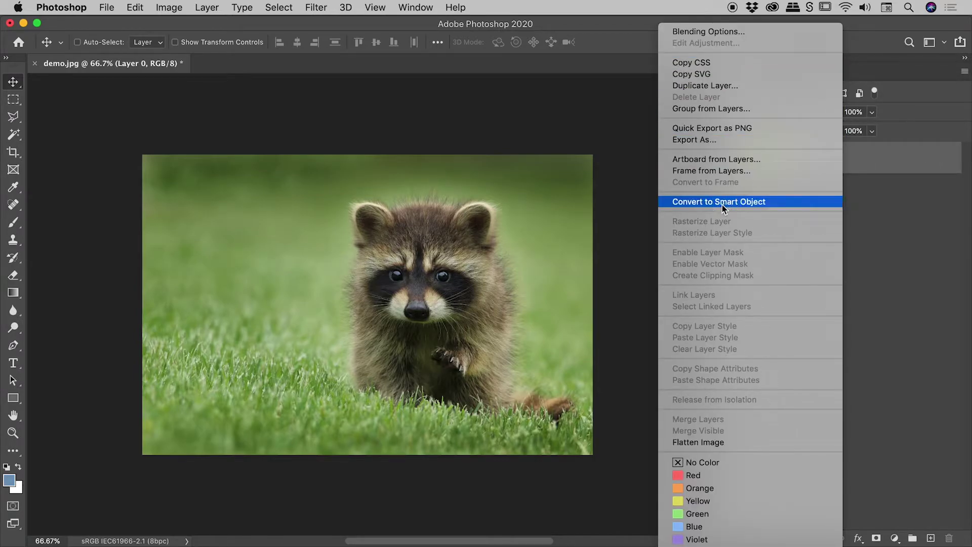
pyautogui.click(750, 201)
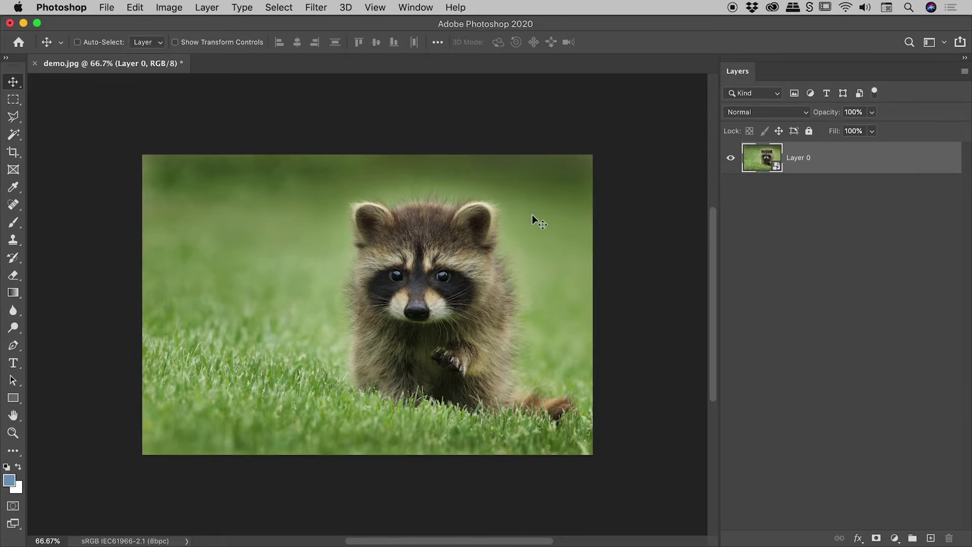
# Shrink the smart-object raccoon photo to a tiny thumbnail
pyautogui.press('super+t')
pyautogui.moveTo(586, 164); pyautogui.dragTo(145, 411)
pyautogui.press('Return')
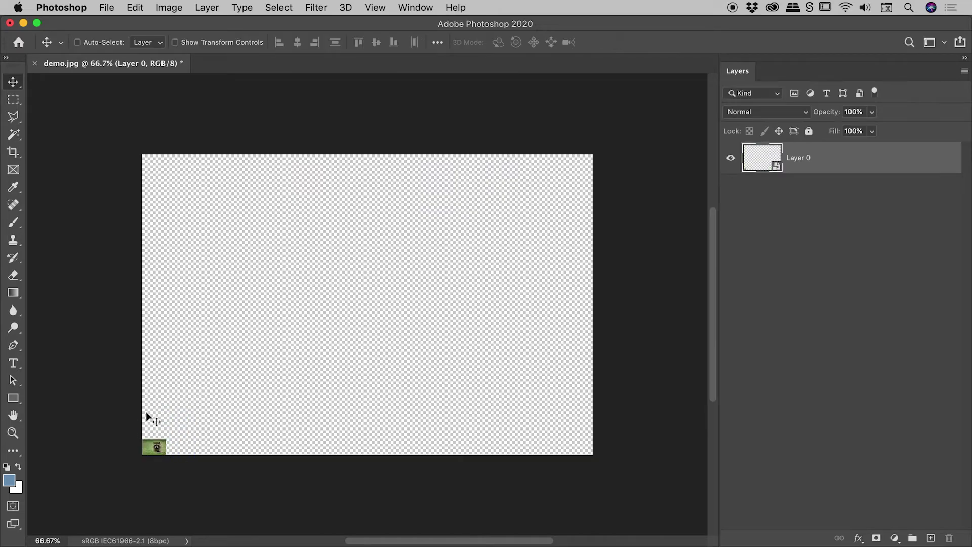
# Enlarge the thumbnail back to fill the canvas, keeping it crisp
pyautogui.press('super+t')
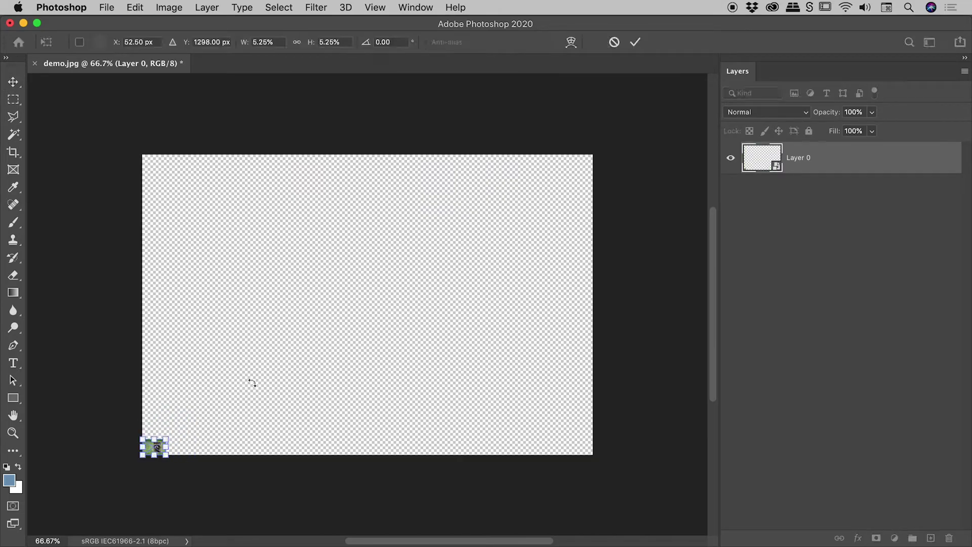
pyautogui.moveTo(164, 438); pyautogui.dragTo(593, 155)
pyautogui.press('Return')
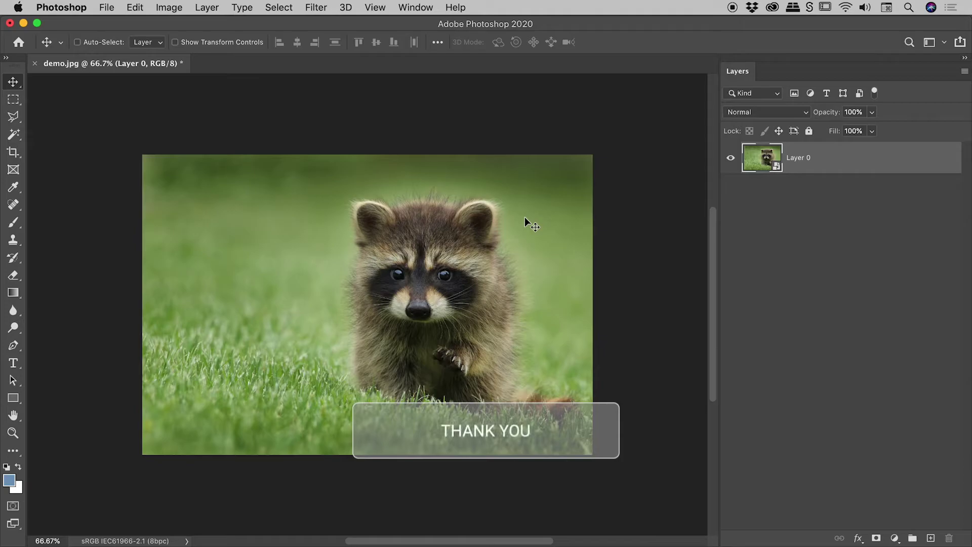
# Apply Unsharp Mask as a smart filter on Layer 0, then toggle its visibility to compare
pyautogui.click(316, 7)
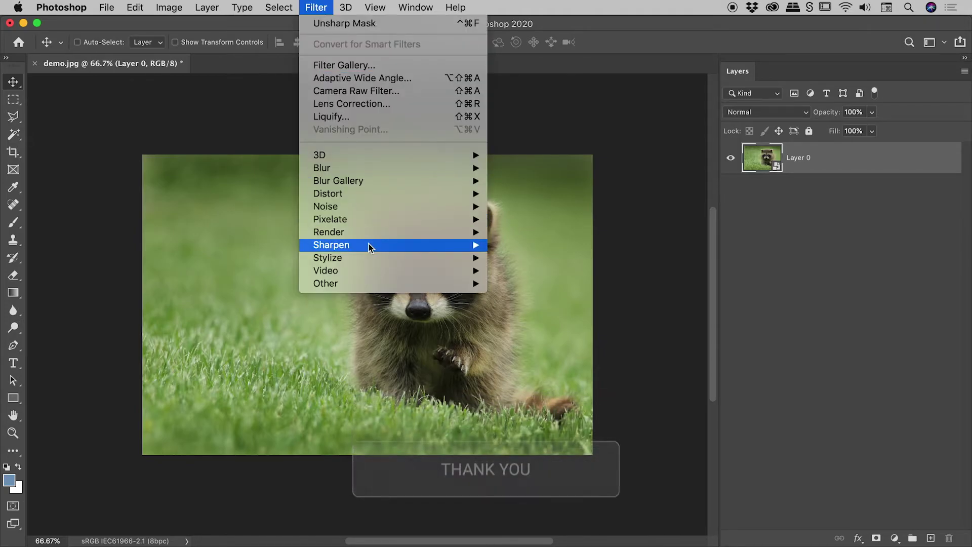
pyautogui.moveTo(369, 245)
pyautogui.click(543, 308)
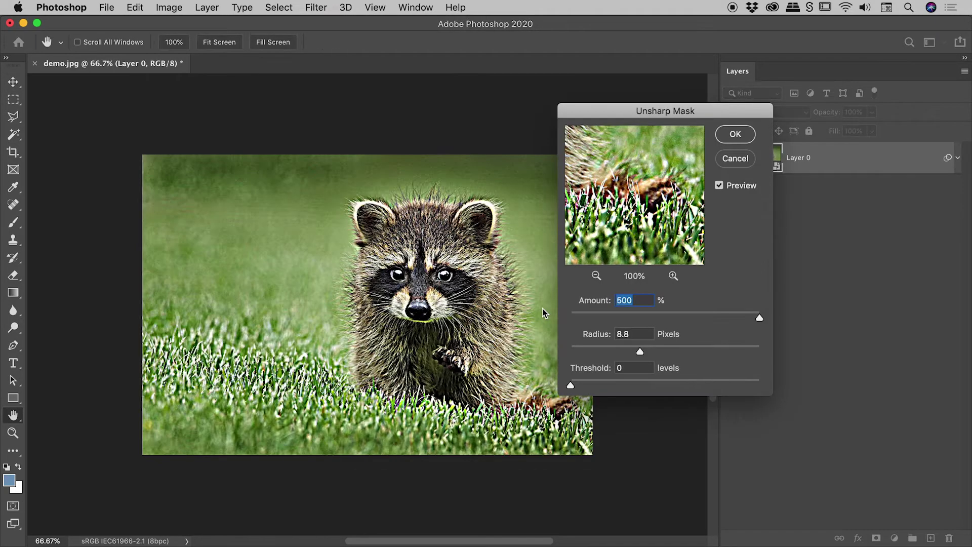
pyautogui.click(735, 135)
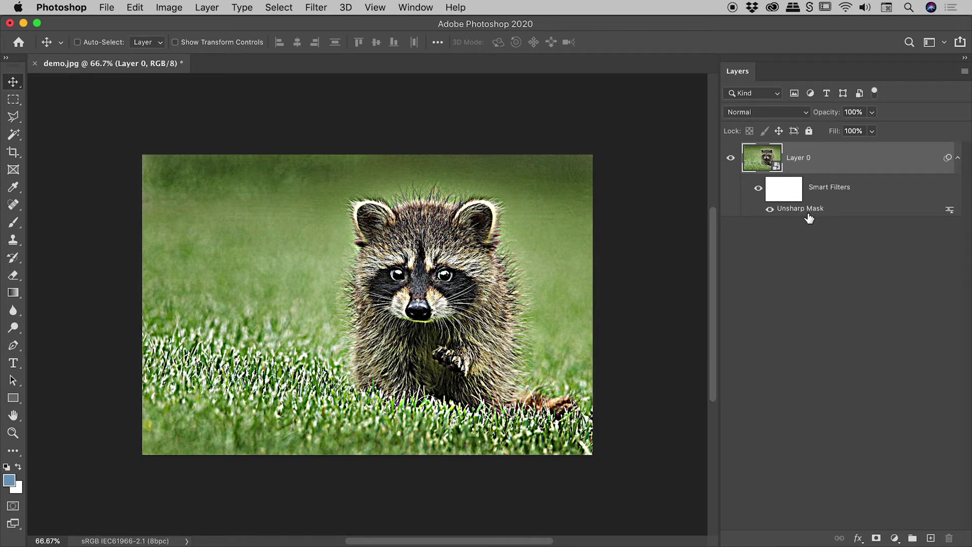
pyautogui.click(769, 209)
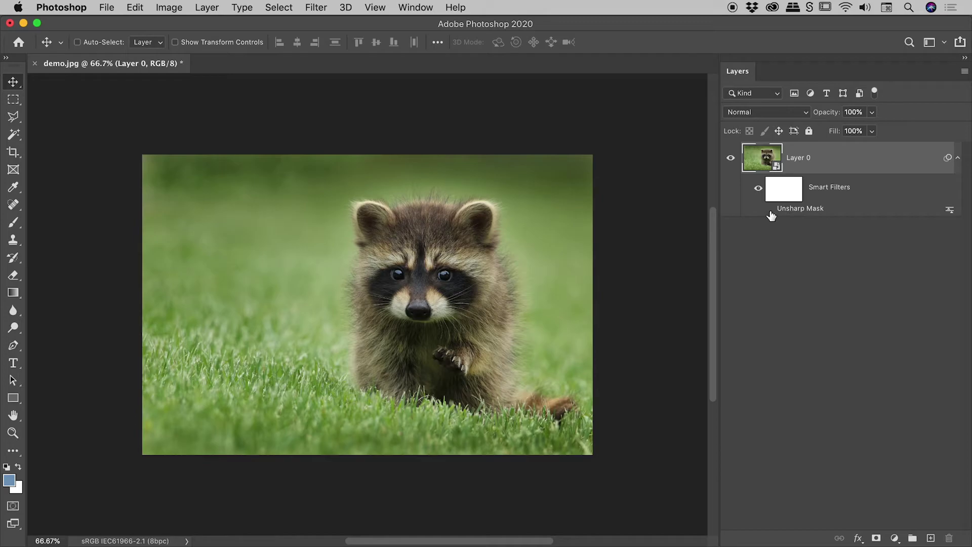
pyautogui.click(769, 209)
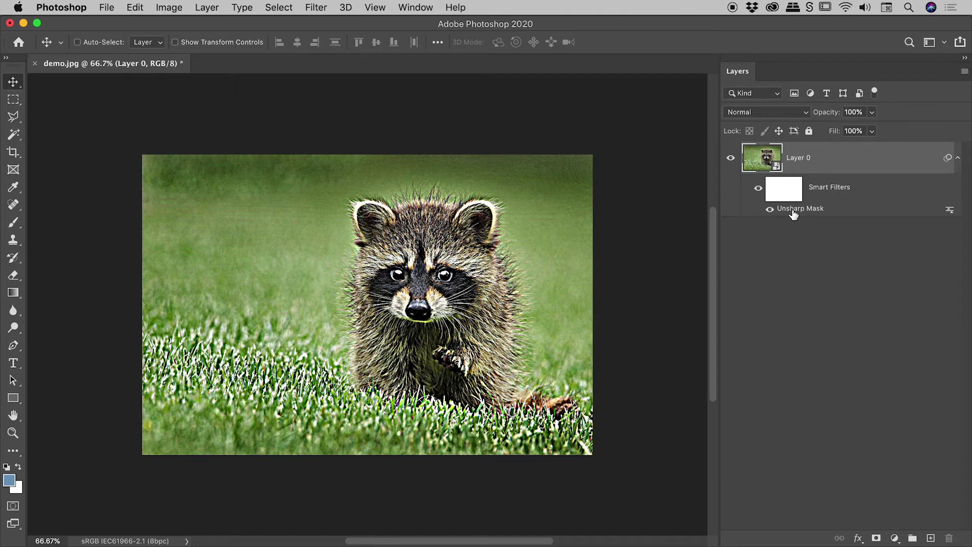
# Edit the Unsharp Mask smart filter to Amount 100% and Radius 4.5 px, then compare on/off
pyautogui.doubleClick(792, 215)
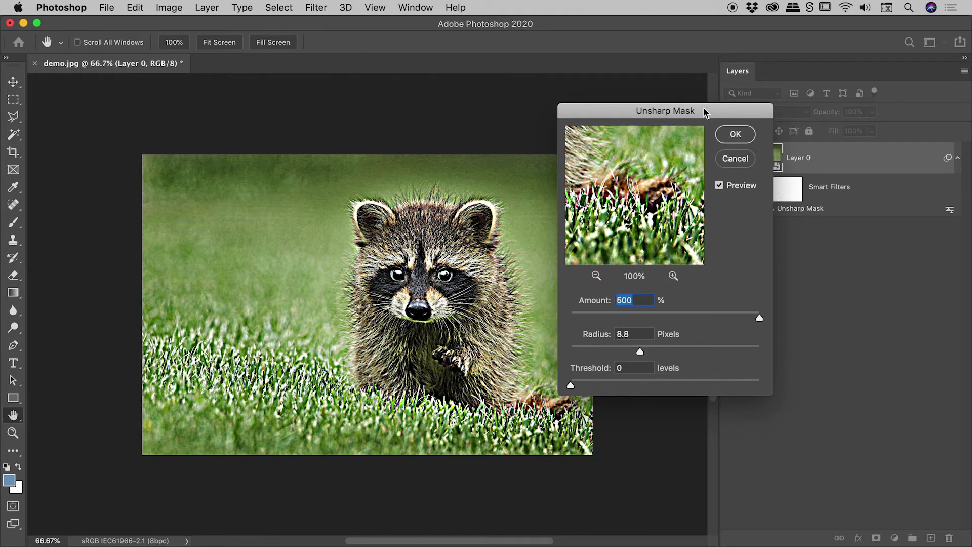
pyautogui.moveTo(706, 107); pyautogui.dragTo(559, 96)
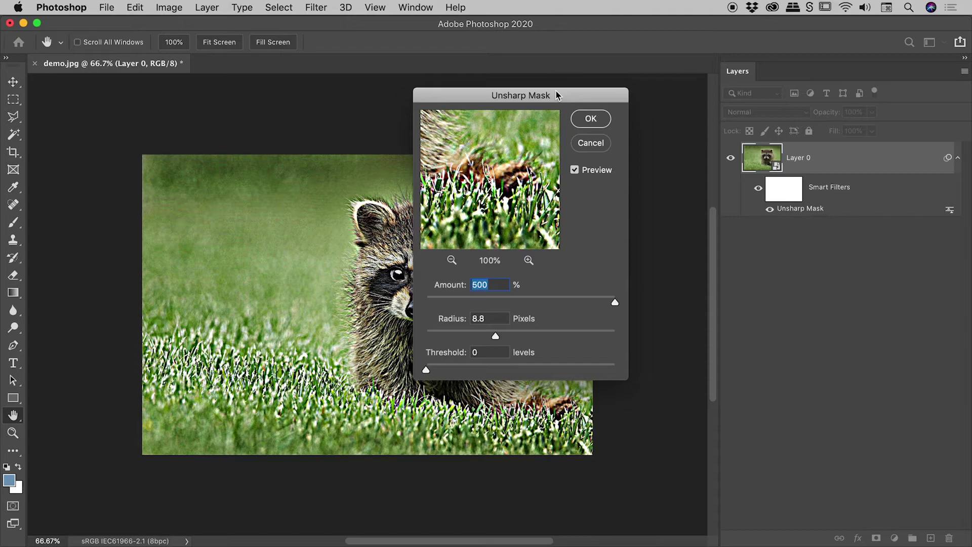
pyautogui.click(509, 297)
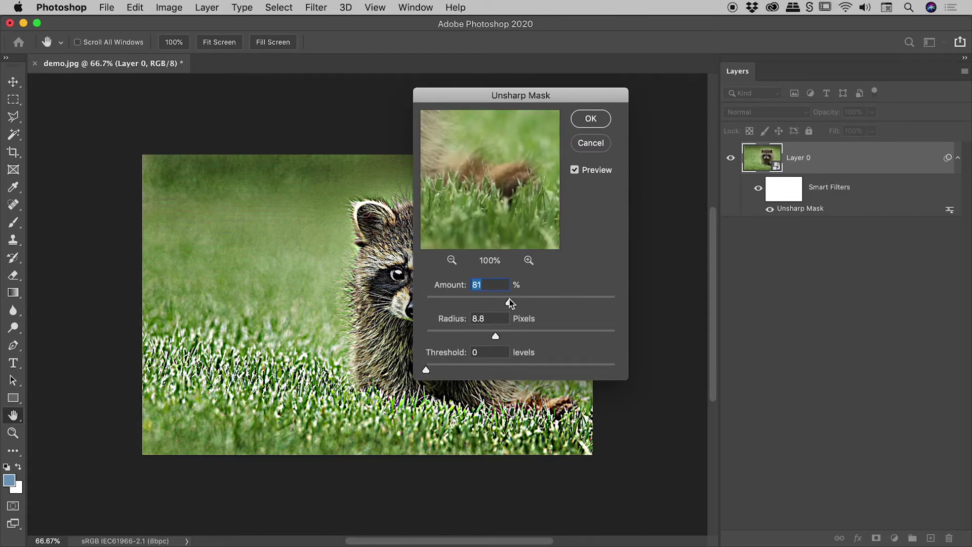
pyautogui.moveTo(508, 97); pyautogui.dragTo(605, 98)
pyautogui.moveTo(588, 337); pyautogui.dragTo(568, 336)
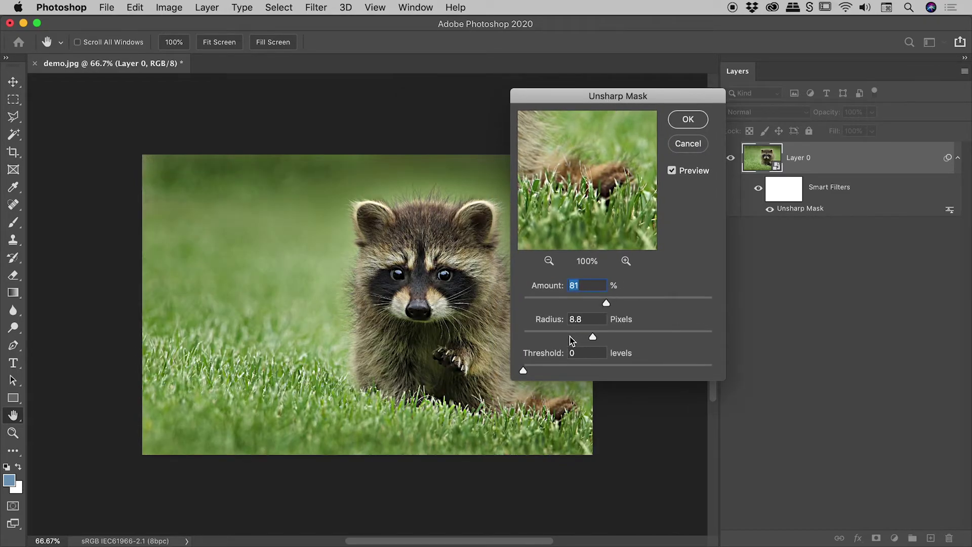
pyautogui.click(625, 303)
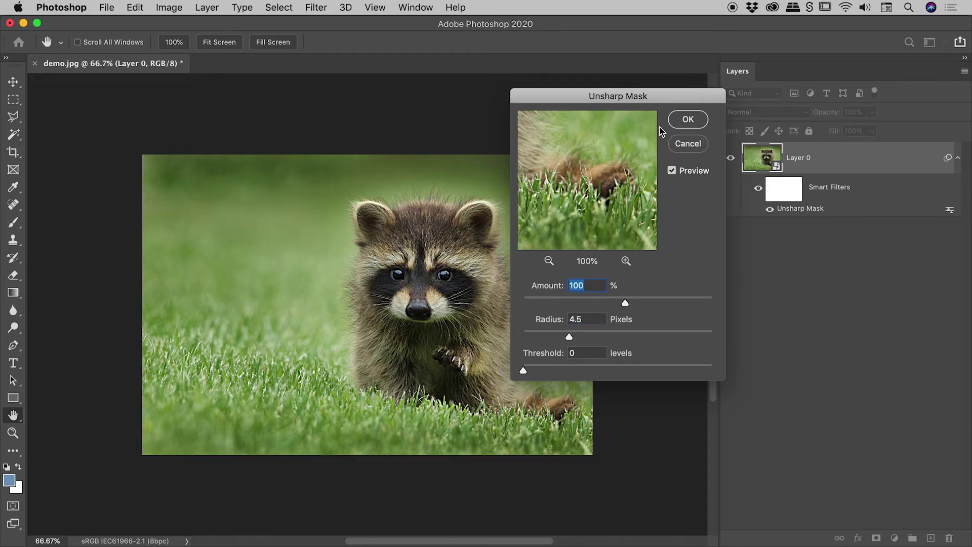
pyautogui.click(688, 119)
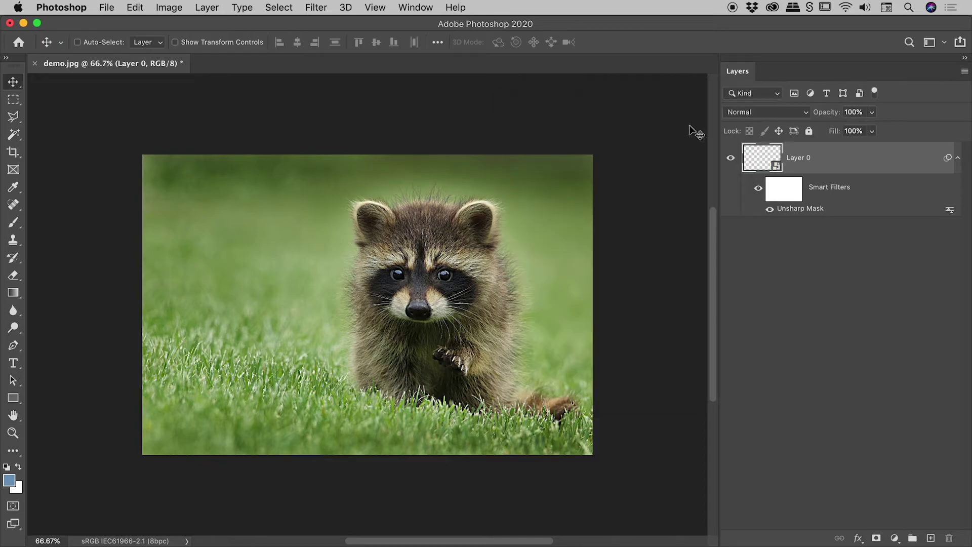
pyautogui.click(771, 209)
pyautogui.click(771, 209)
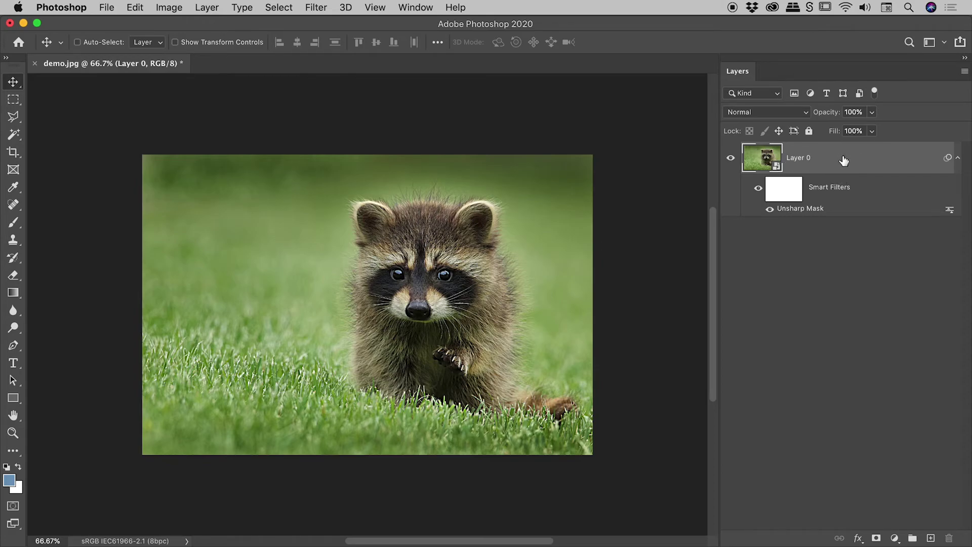
pyautogui.doubleClick(872, 158)
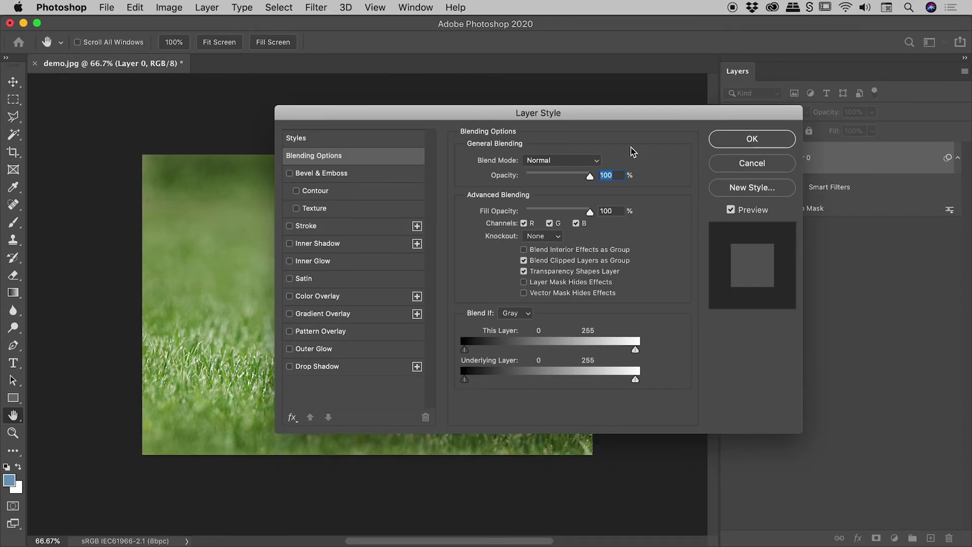
pyautogui.click(752, 171)
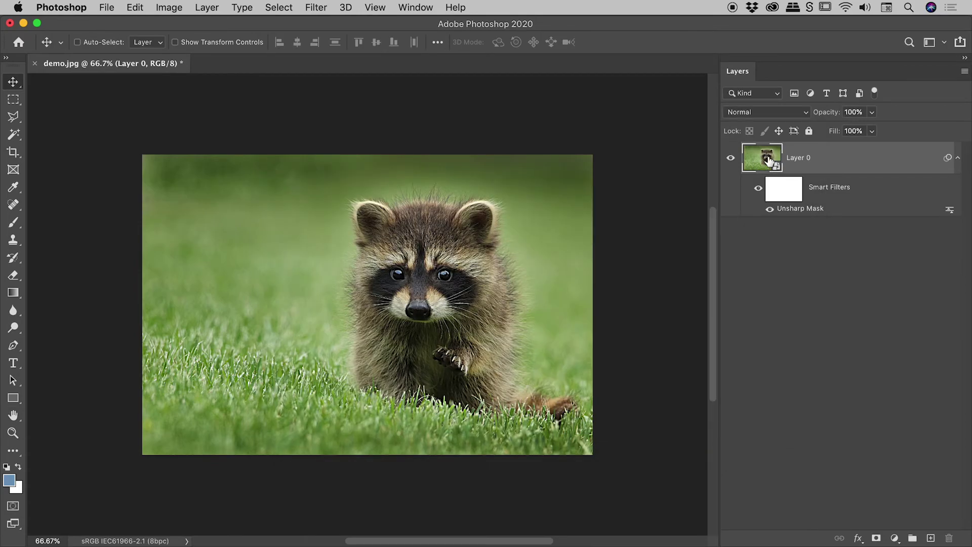
pyautogui.doubleClick(768, 164)
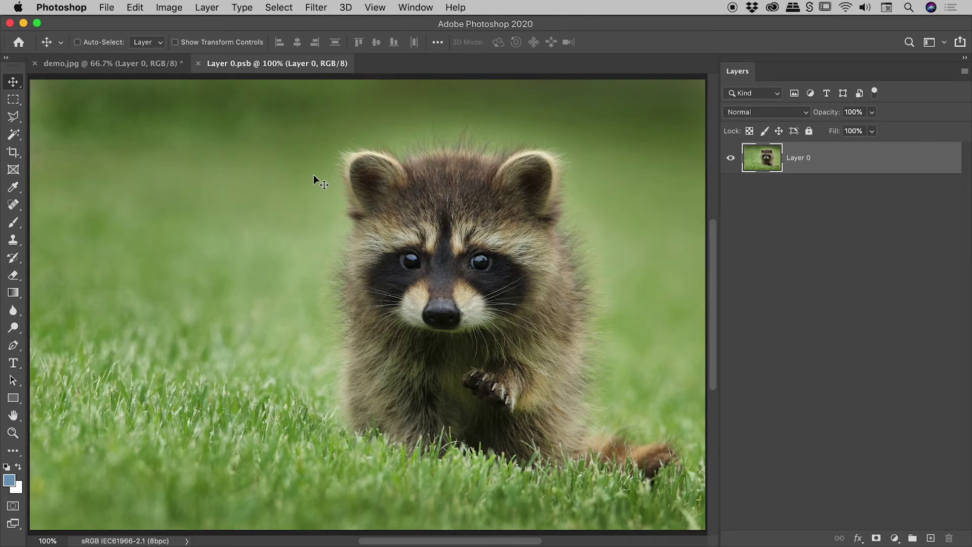
pyautogui.click(197, 63)
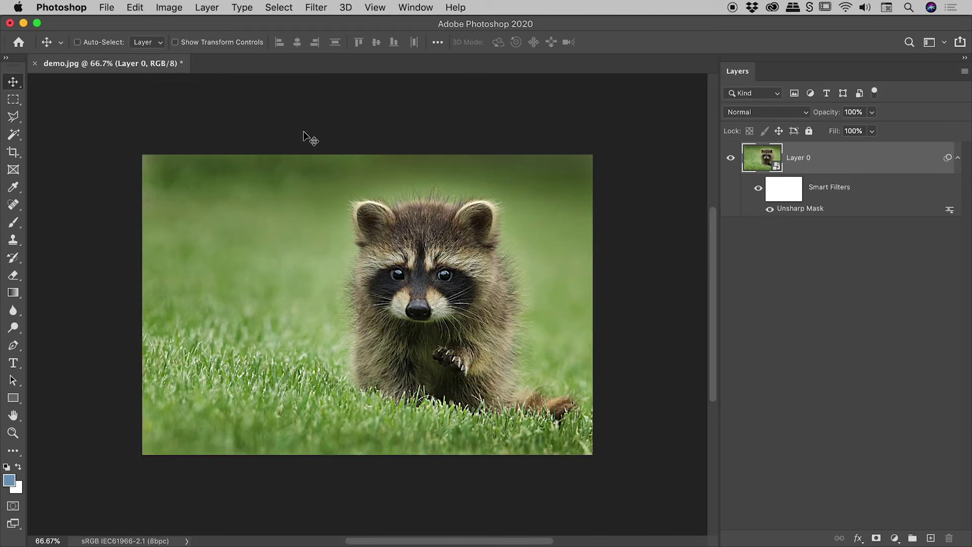